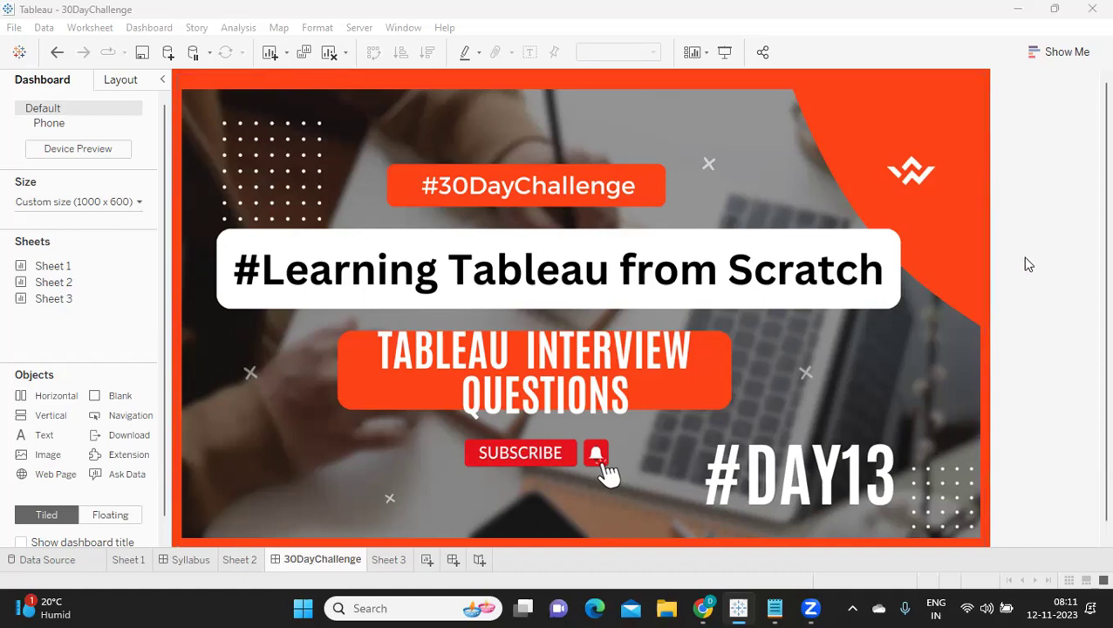
Bring the Notepad question list over the dashboard and scroll up to question 1.
{"action": "mouse_move", "coordinate": [774, 608]}
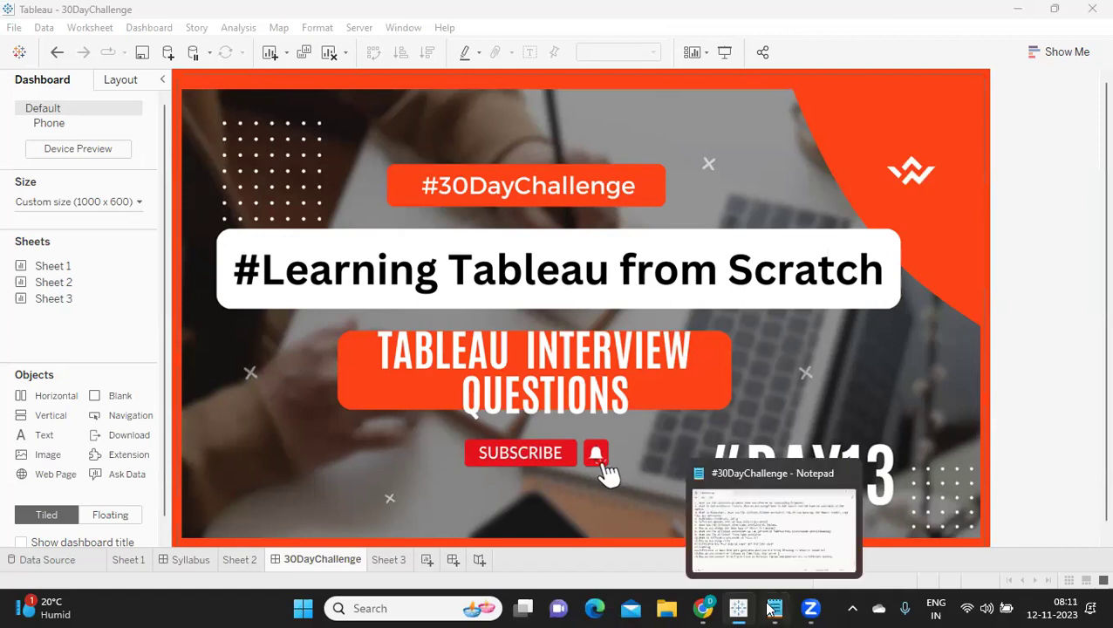
{"action": "left_click", "coordinate": [814, 507]}
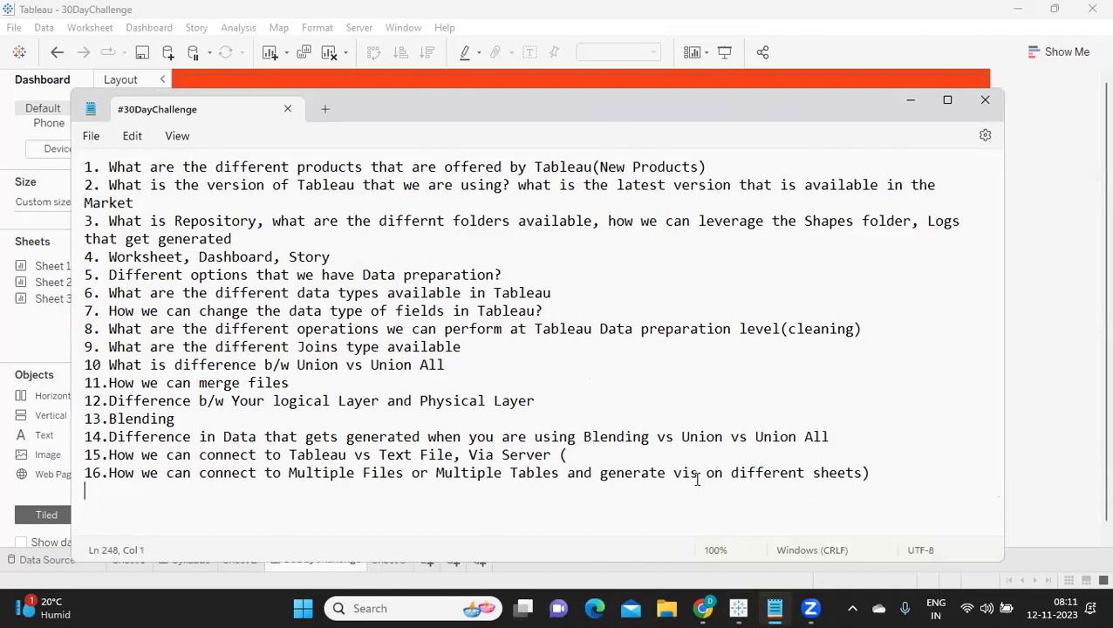
{"action": "scroll", "coordinate": [675, 466], "scroll_direction": "up", "scroll_amount": 1}
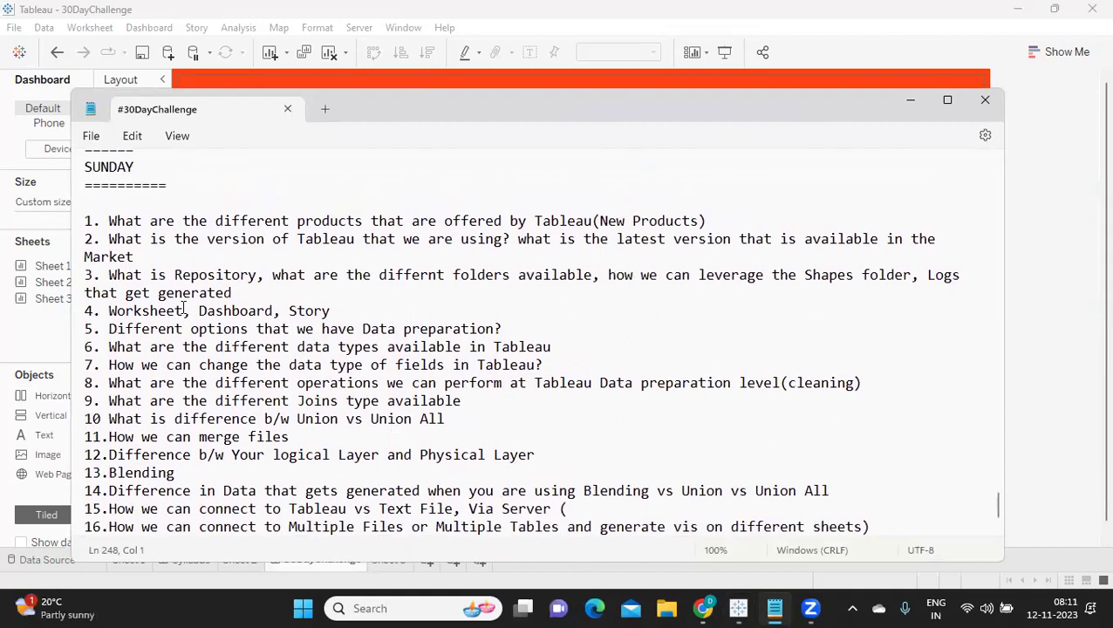
{"action": "left_click_drag", "start_coordinate": [198, 223], "coordinate": [617, 222]}
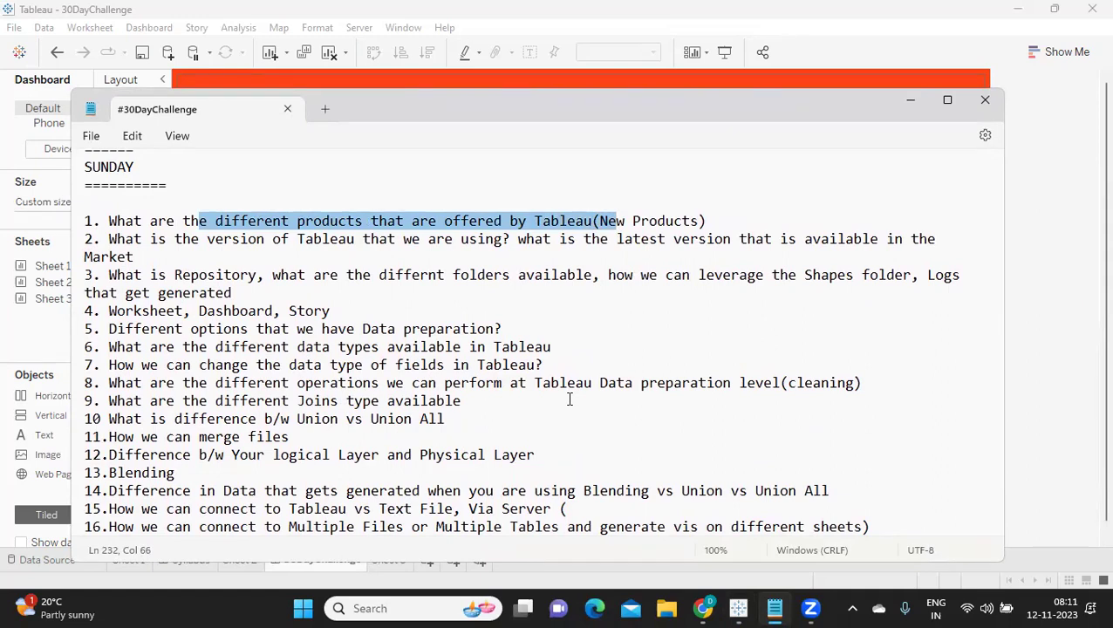
Append '- Use Cases' to the end of question 1.
{"action": "left_click", "coordinate": [712, 225]}
{"action": "type", "text": "- Use Cases"}
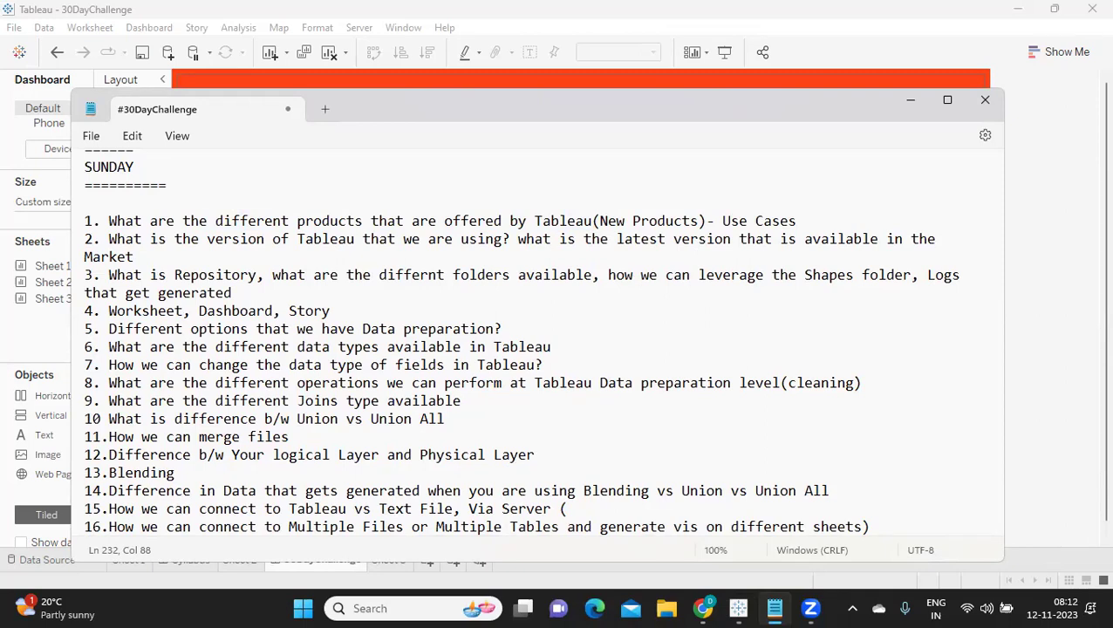
{"action": "left_click_drag", "start_coordinate": [722, 221], "coordinate": [802, 215]}
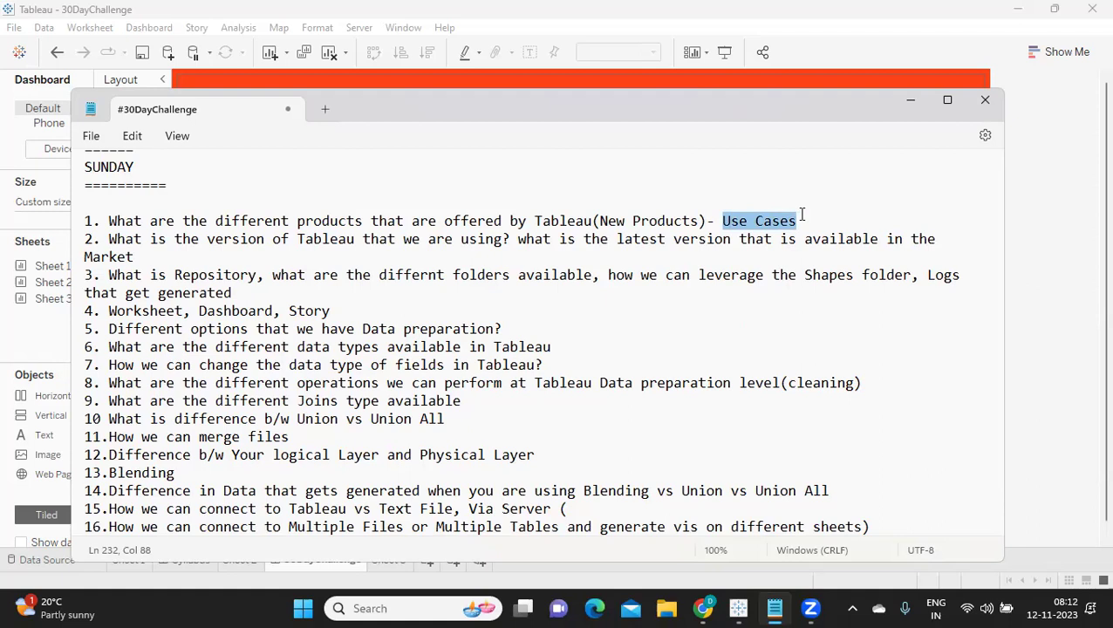
Add '(Tableau Public,Tableau Reader, Tableau Prep)' after 'Use Cases' in question 1.
{"action": "left_click", "coordinate": [802, 215]}
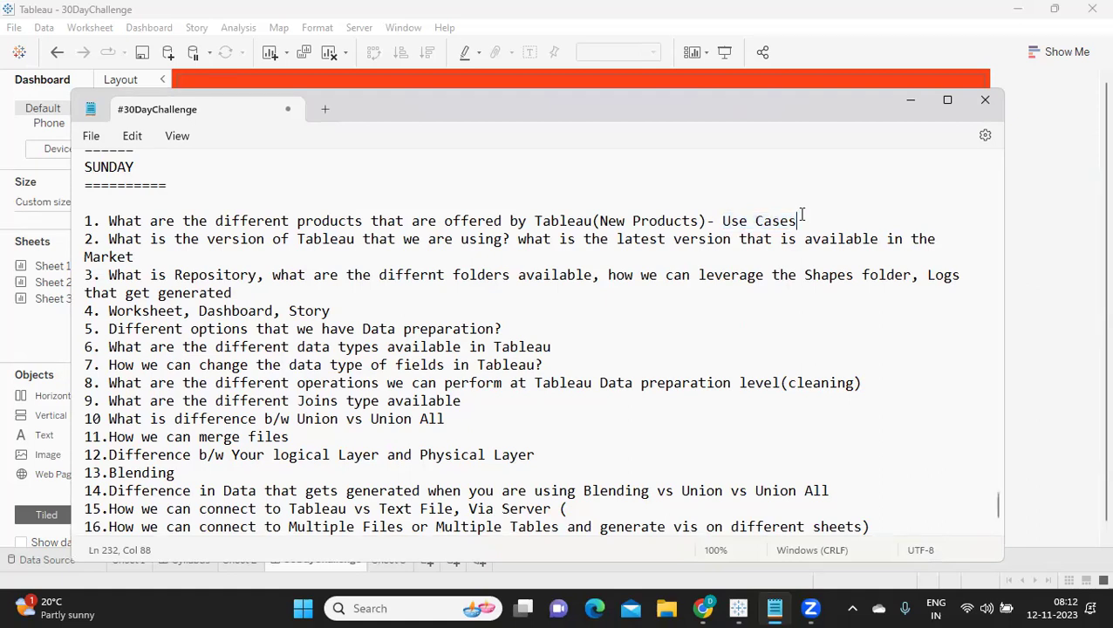
{"action": "type", "text": "(Tableau Public,"}
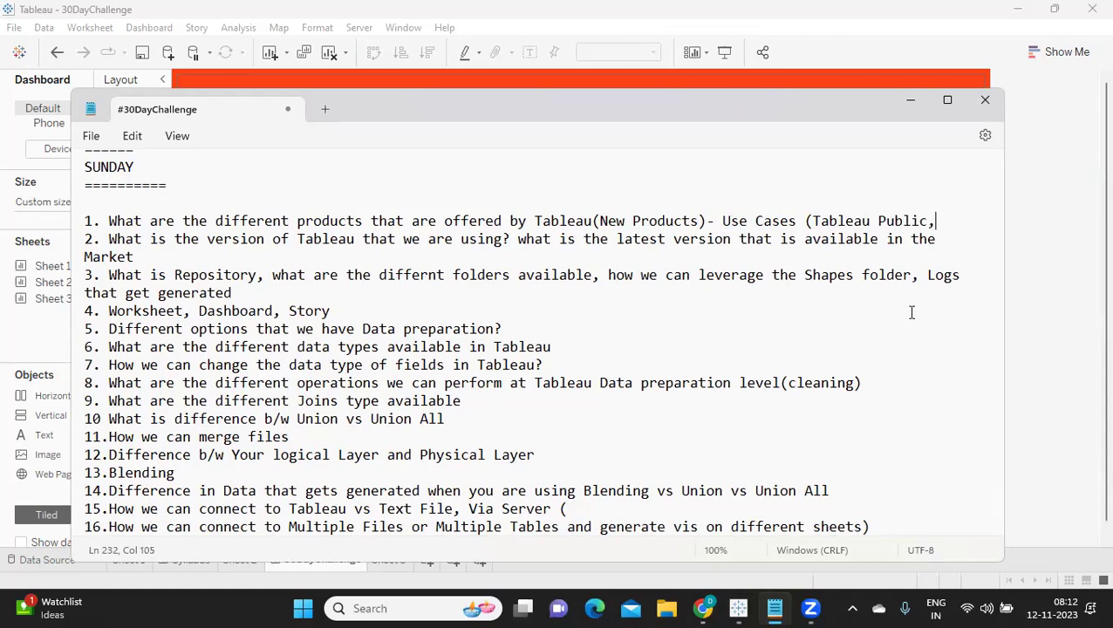
{"action": "type", "text": "Tableau Reader,"}
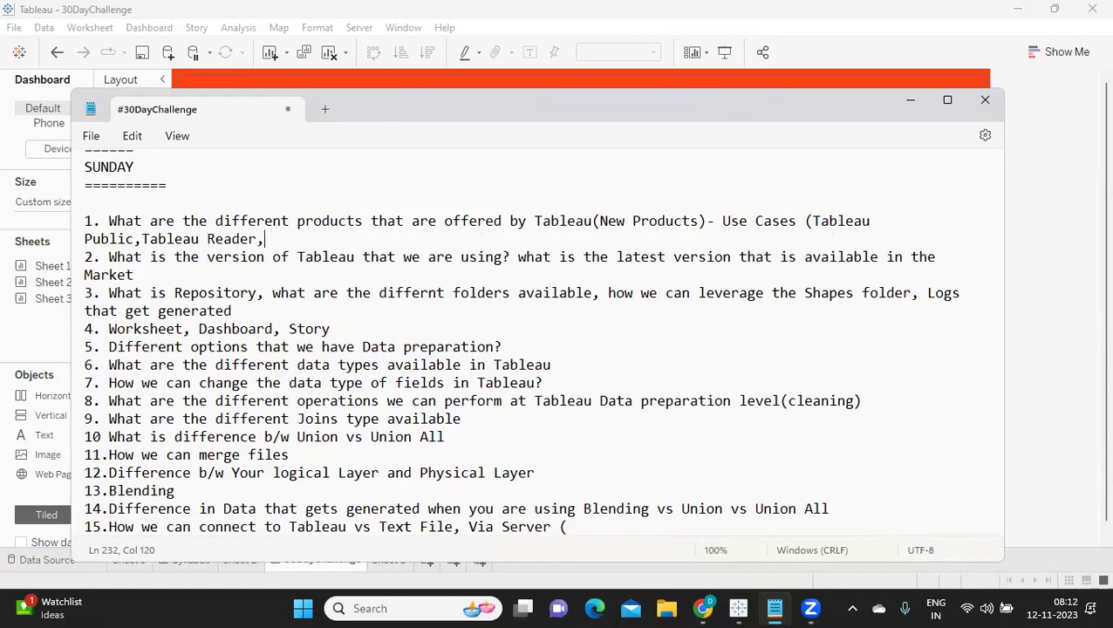
{"action": "type", "text": "Tableau Prep)"}
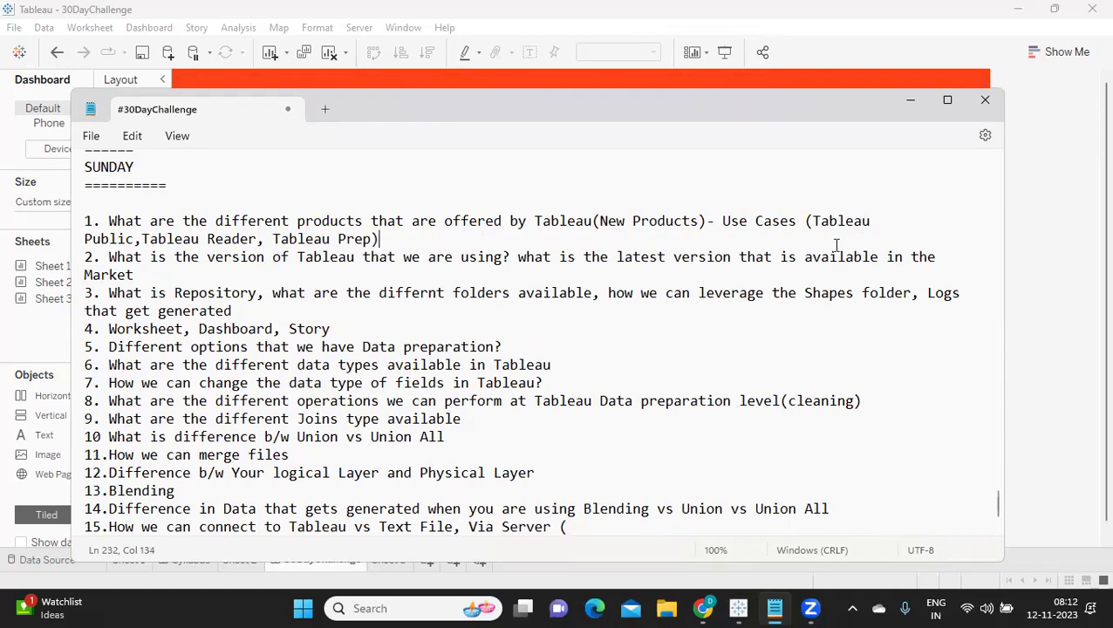
{"action": "left_click", "coordinate": [806, 220]}
{"action": "left_click_drag", "start_coordinate": [806, 221], "coordinate": [803, 237]}
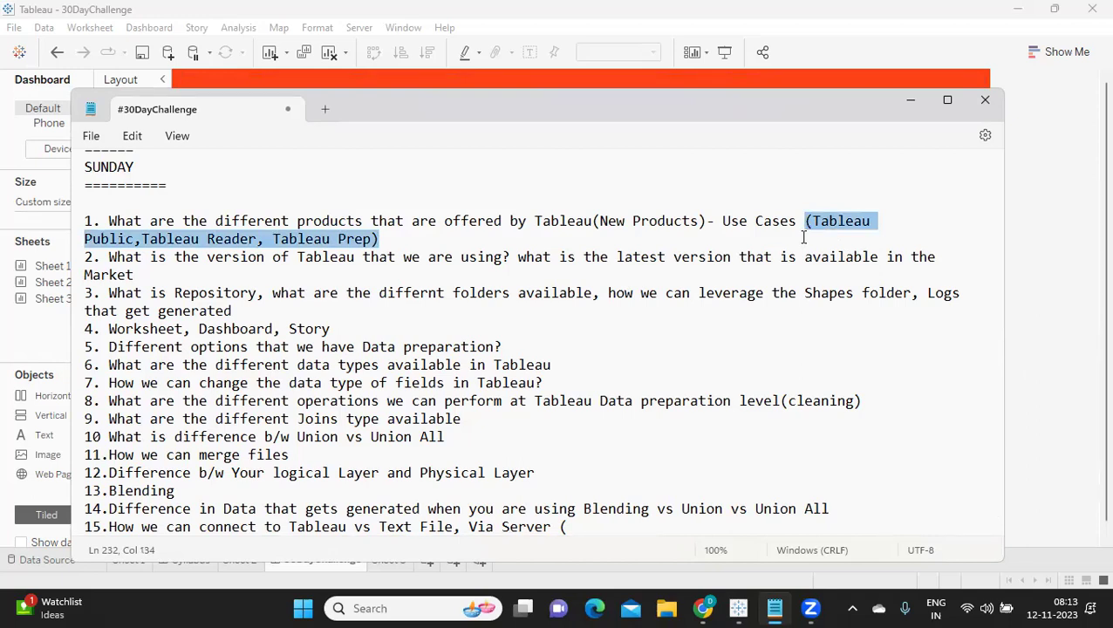
{"action": "left_click_drag", "start_coordinate": [102, 258], "coordinate": [144, 275]}
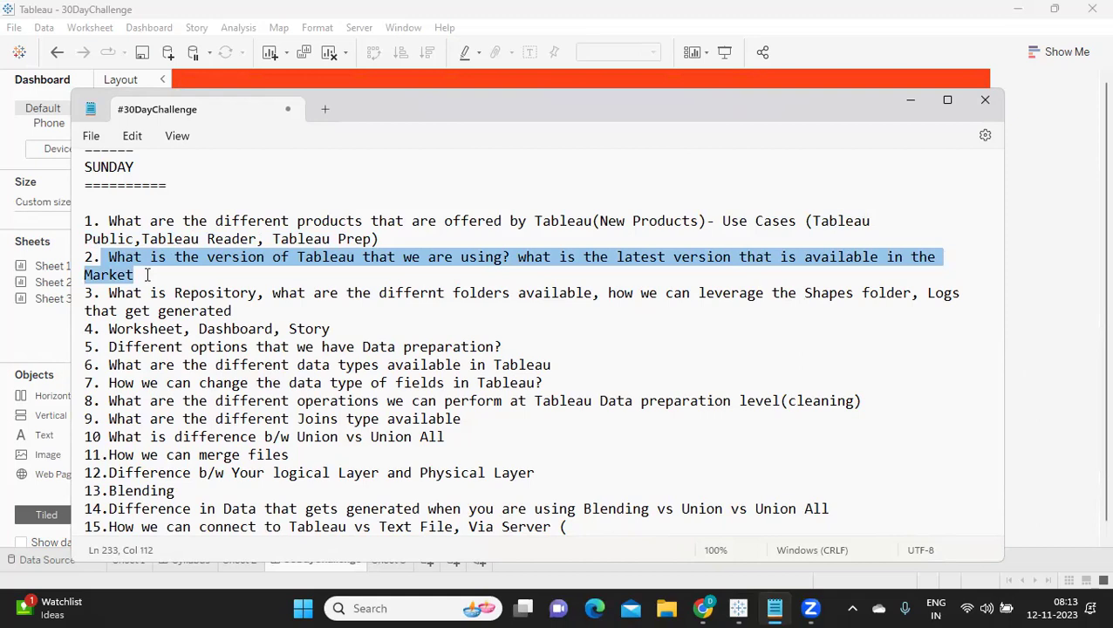
Add four asterisks (****) after 'Prep)' at the end of question 1.
{"action": "left_click", "coordinate": [146, 275]}
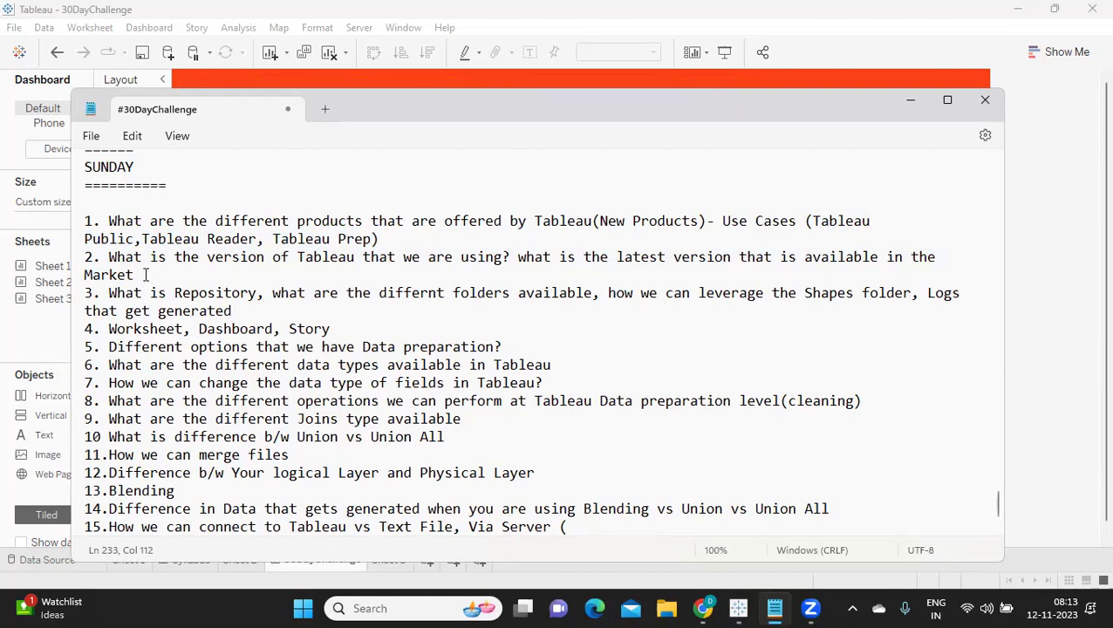
{"action": "left_click_drag", "start_coordinate": [138, 275], "coordinate": [68, 264]}
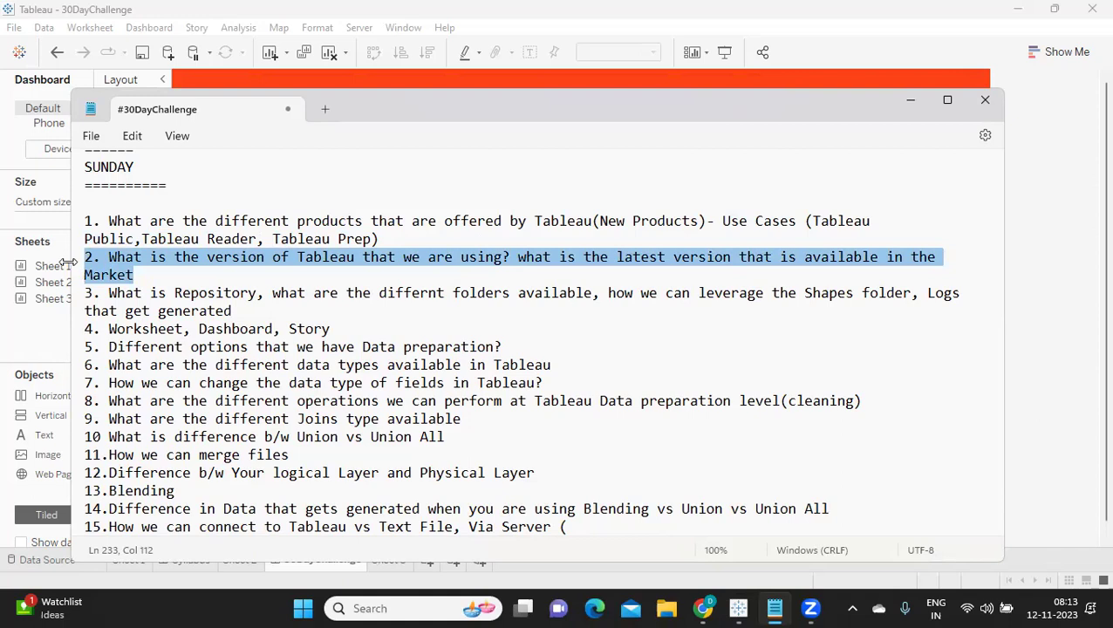
{"action": "left_click", "coordinate": [397, 236]}
{"action": "type", "text": "****"}
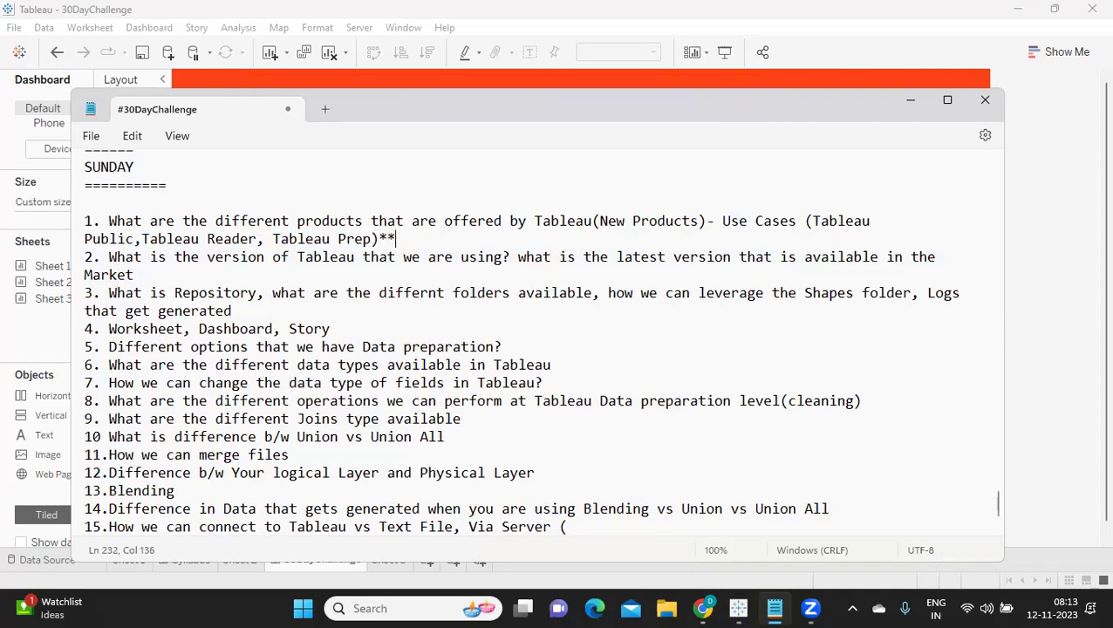
Add five asterisks (*****) after 'Market' at the end of question 2.
{"action": "left_click", "coordinate": [214, 282]}
{"action": "type", "text": "*****"}
{"action": "left_click_drag", "start_coordinate": [183, 276], "coordinate": [94, 262]}
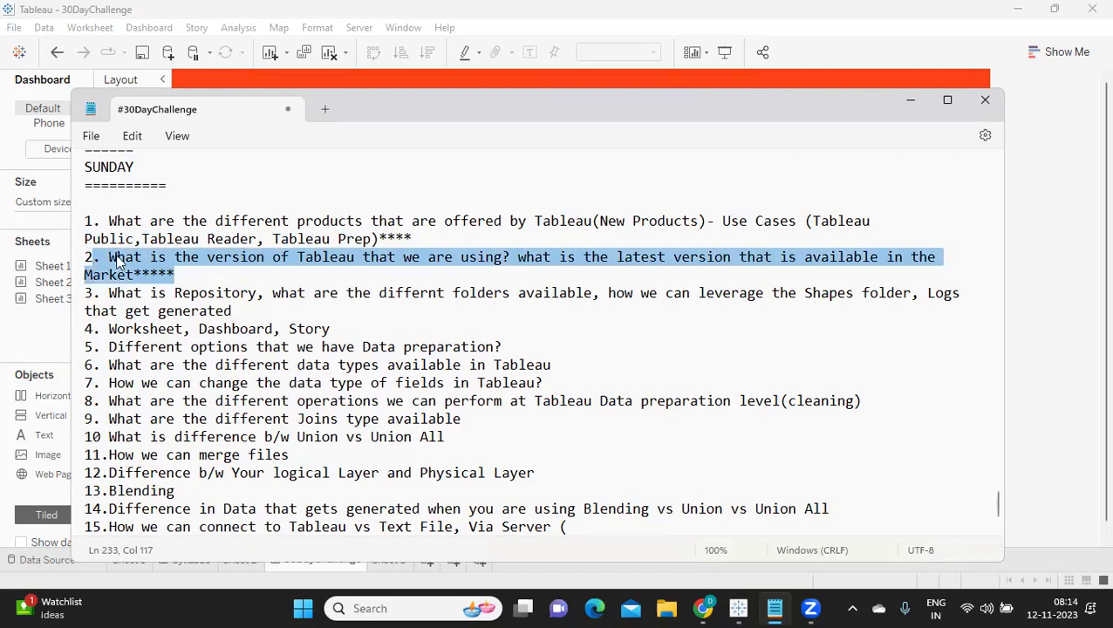
{"action": "left_click_drag", "start_coordinate": [235, 312], "coordinate": [106, 300]}
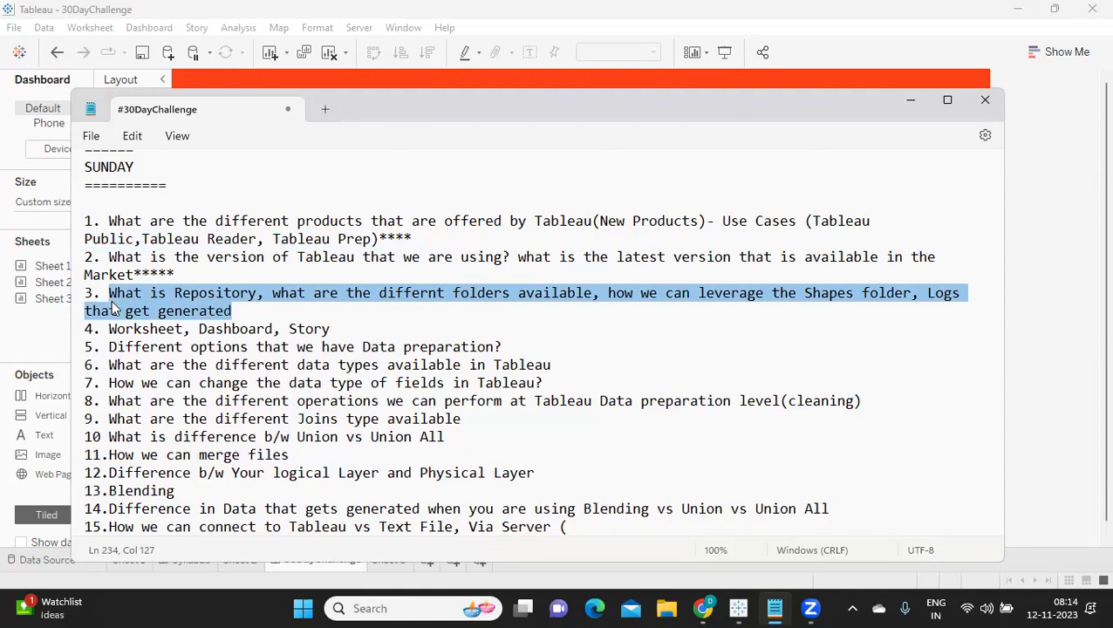
{"action": "left_click", "coordinate": [191, 310]}
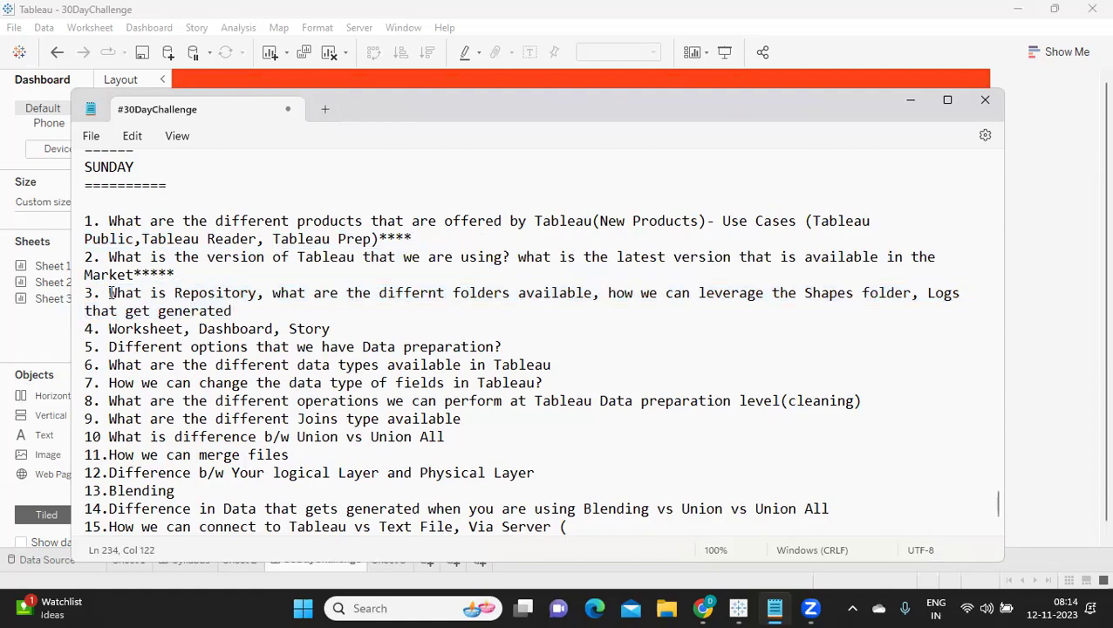
{"action": "left_click_drag", "start_coordinate": [102, 293], "coordinate": [148, 294]}
{"action": "triple_click", "coordinate": [179, 299]}
{"action": "left_click_drag", "start_coordinate": [367, 323], "coordinate": [68, 333]}
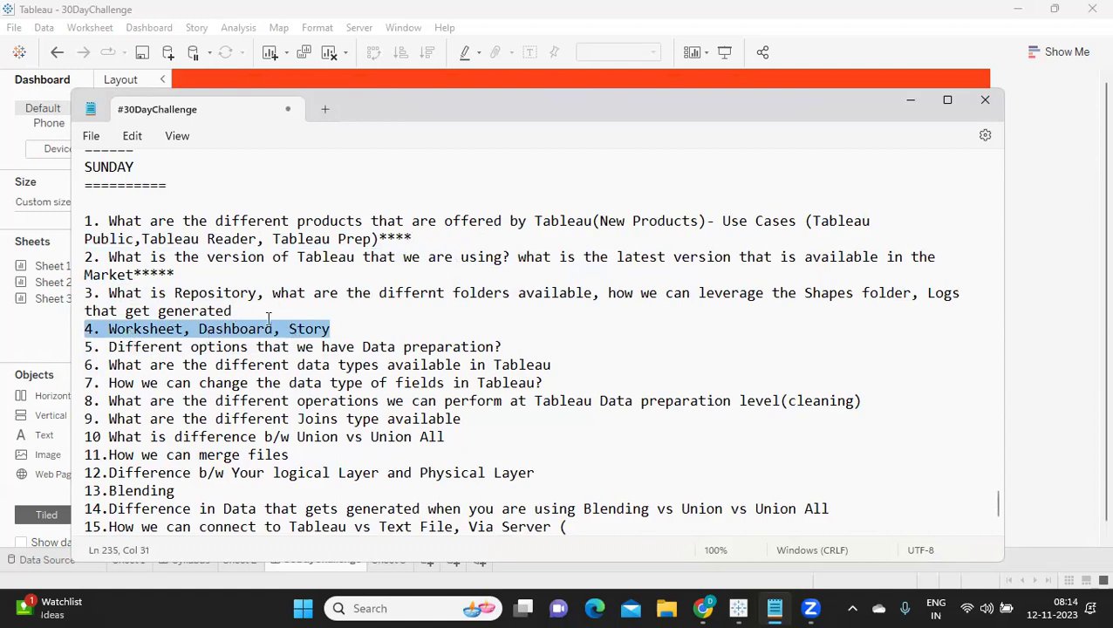
{"action": "double_click", "coordinate": [135, 333]}
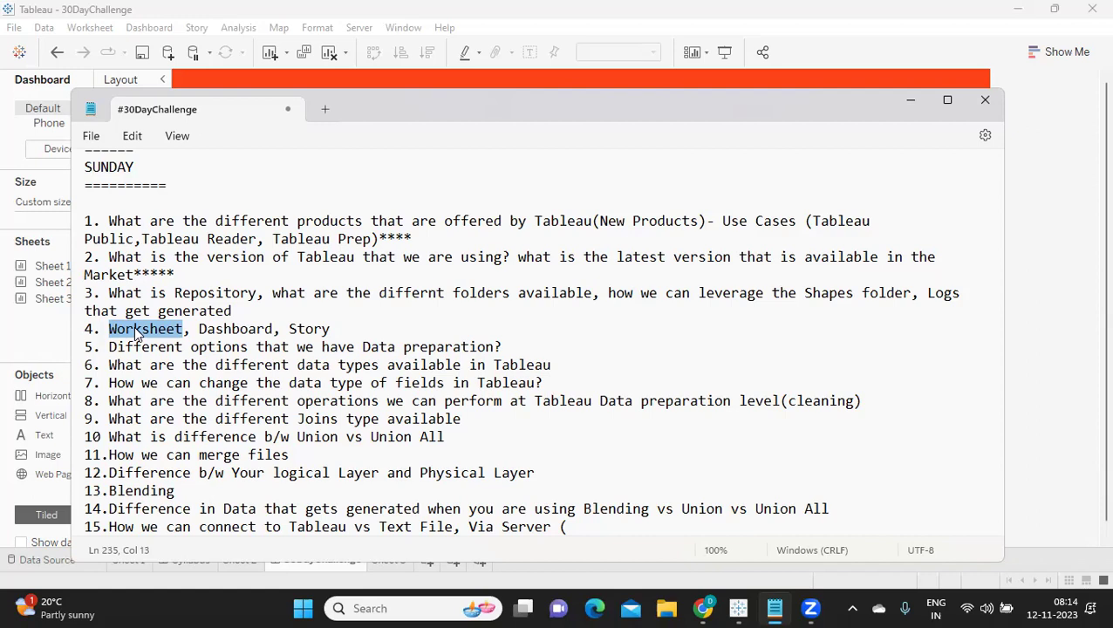
{"action": "double_click", "coordinate": [306, 331]}
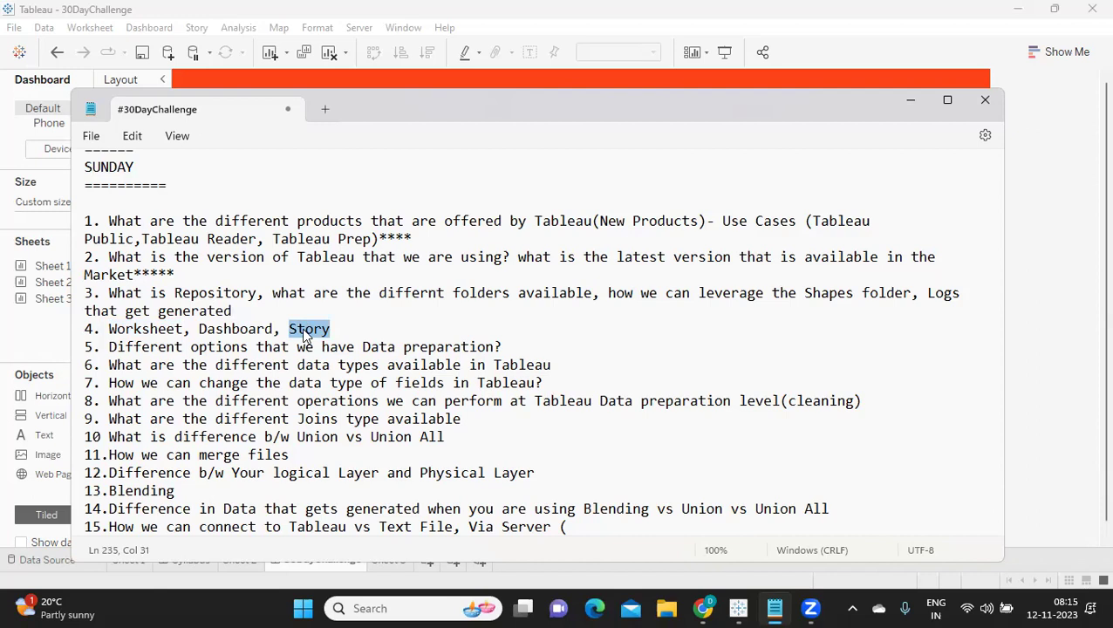
{"action": "double_click", "coordinate": [118, 332]}
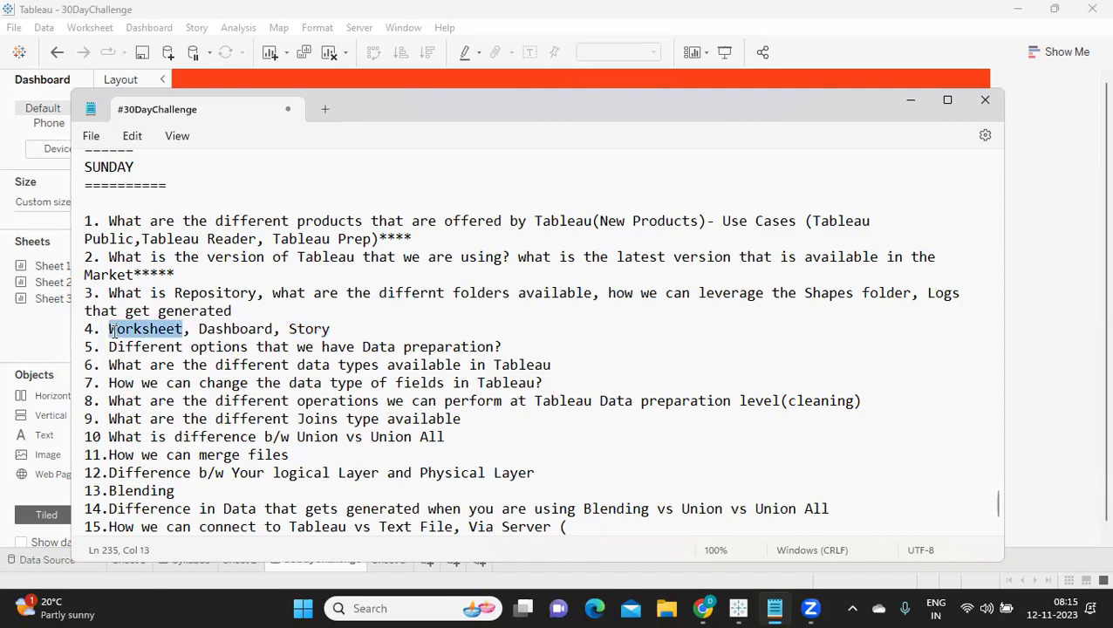
{"action": "double_click", "coordinate": [233, 329]}
{"action": "left_click_drag", "start_coordinate": [363, 327], "coordinate": [64, 328]}
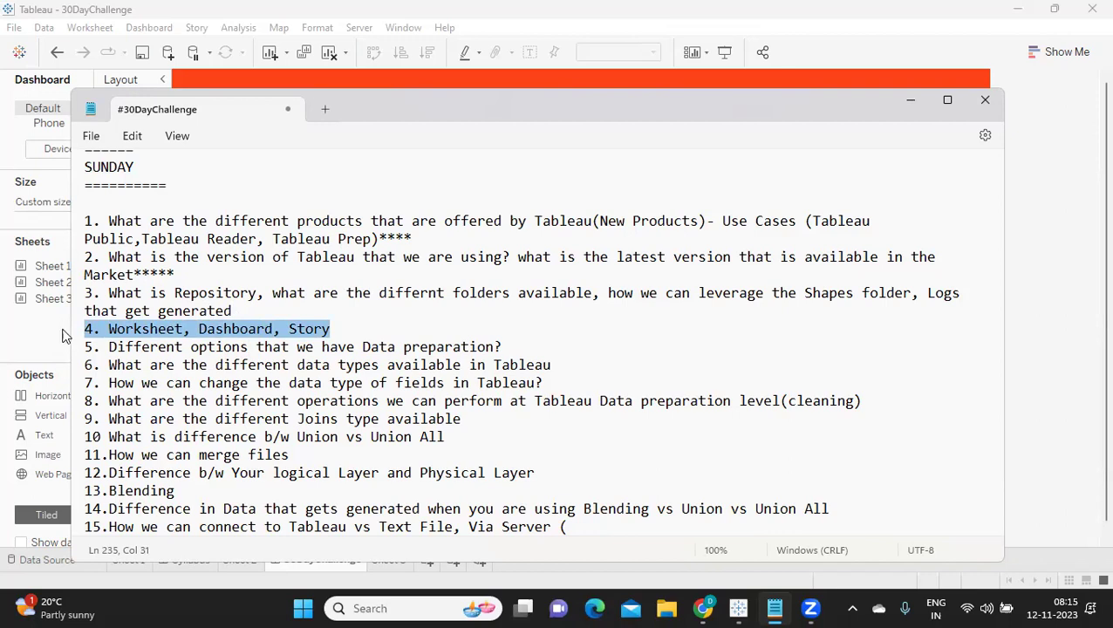
{"action": "left_click", "coordinate": [109, 338]}
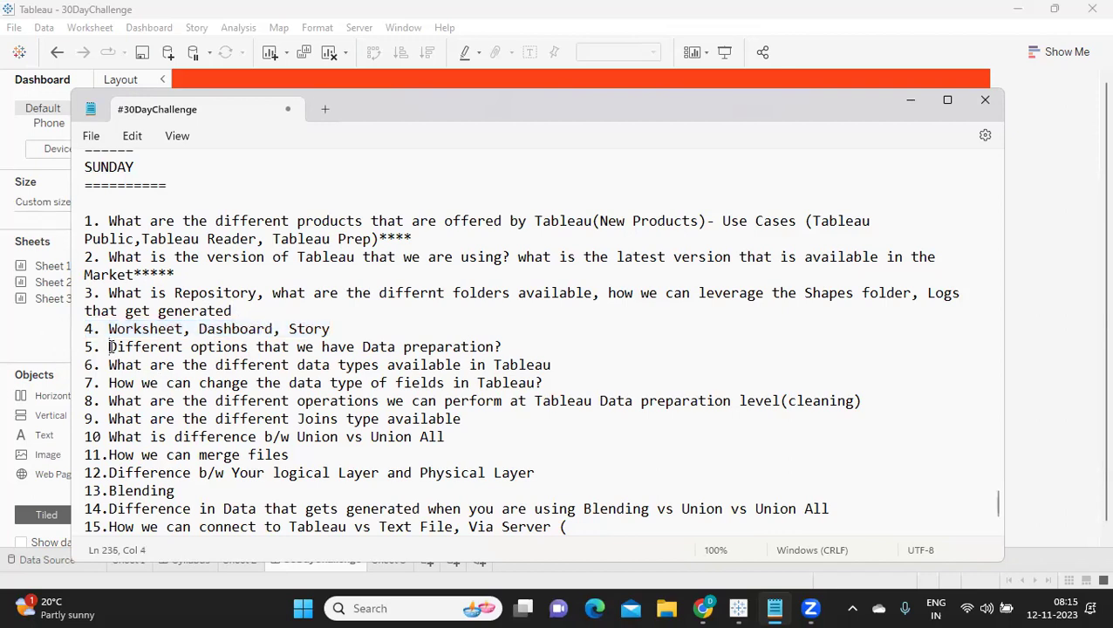